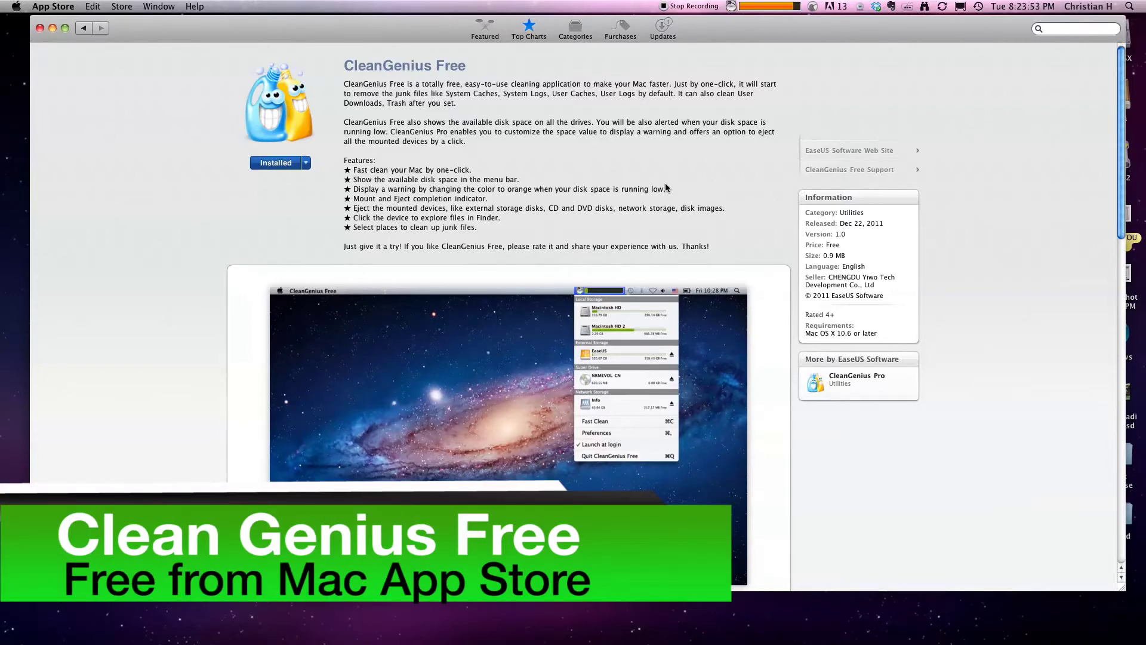
scroll(666, 184, "down", 2)
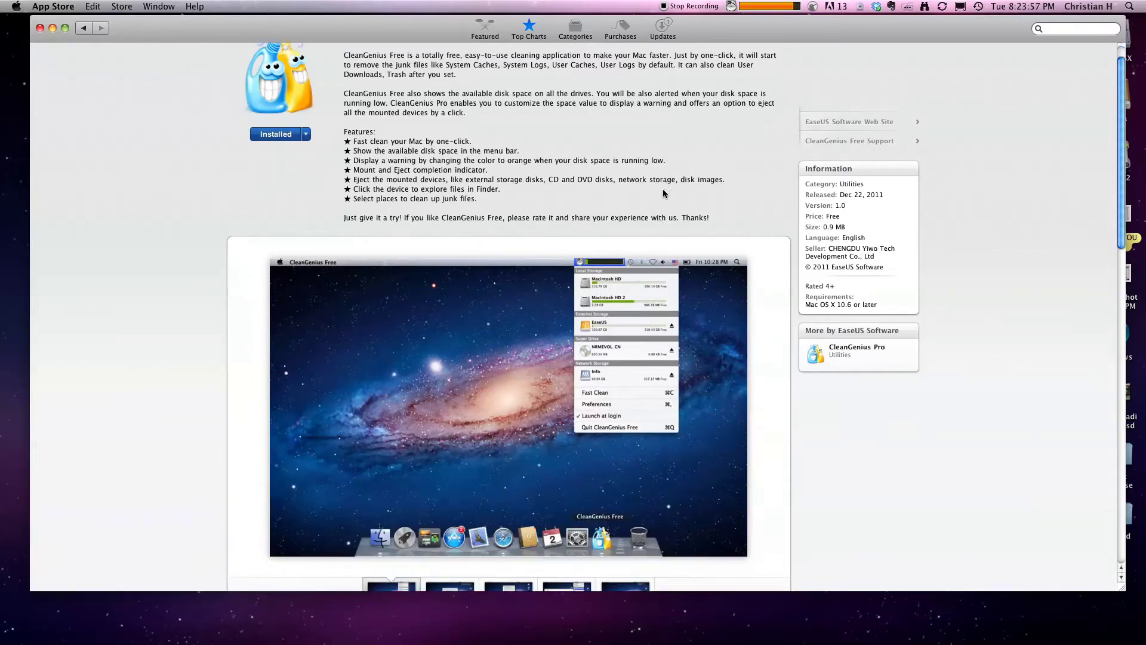
scroll(665, 187, "up", 2)
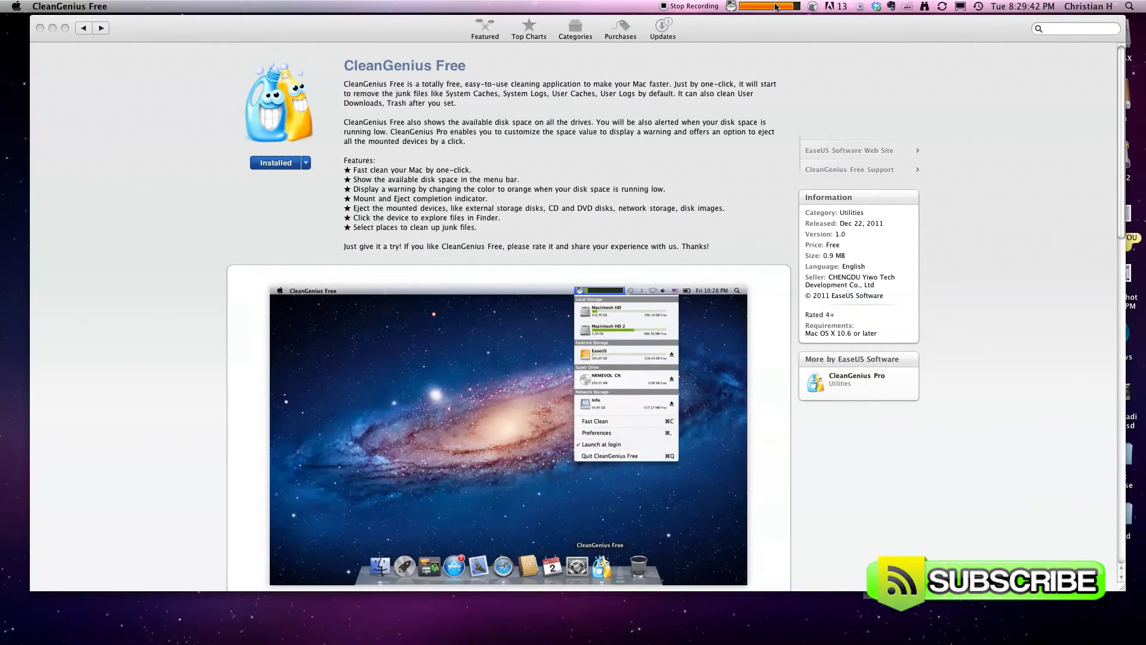
Open the CleanGenius Free menu-bar dropdown listing each drive's used and free space
left_click(776, 7)
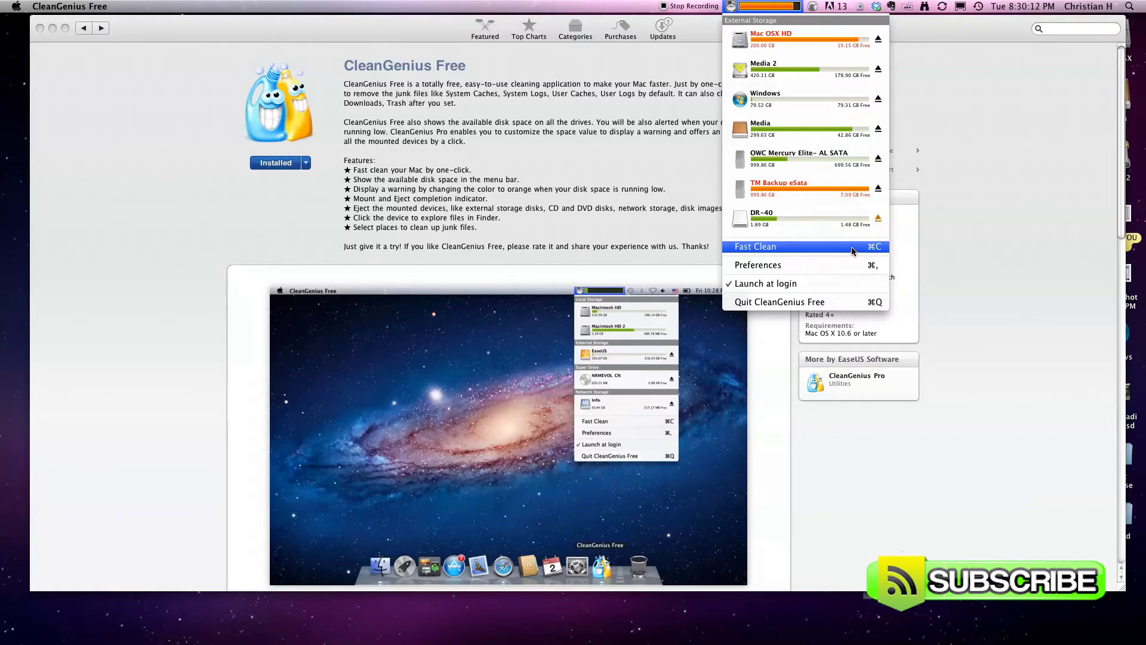
Run Fast Clean from the CleanGenius dropdown to delete the Mac's junk files
left_click(851, 251)
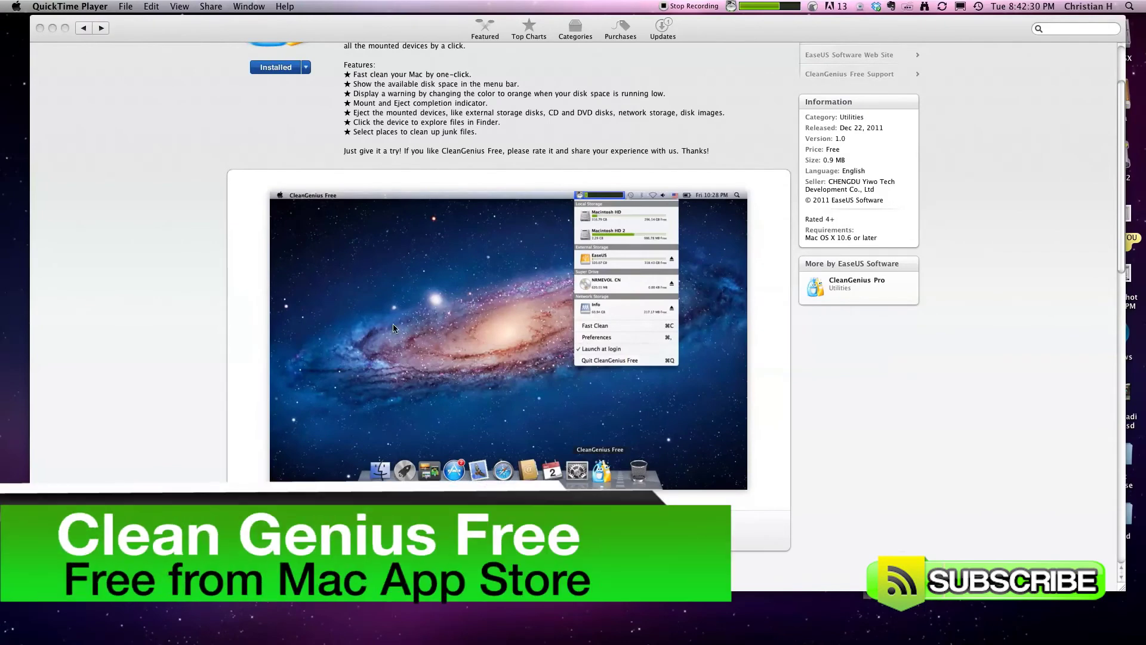
scroll(513, 233, "up", 5)
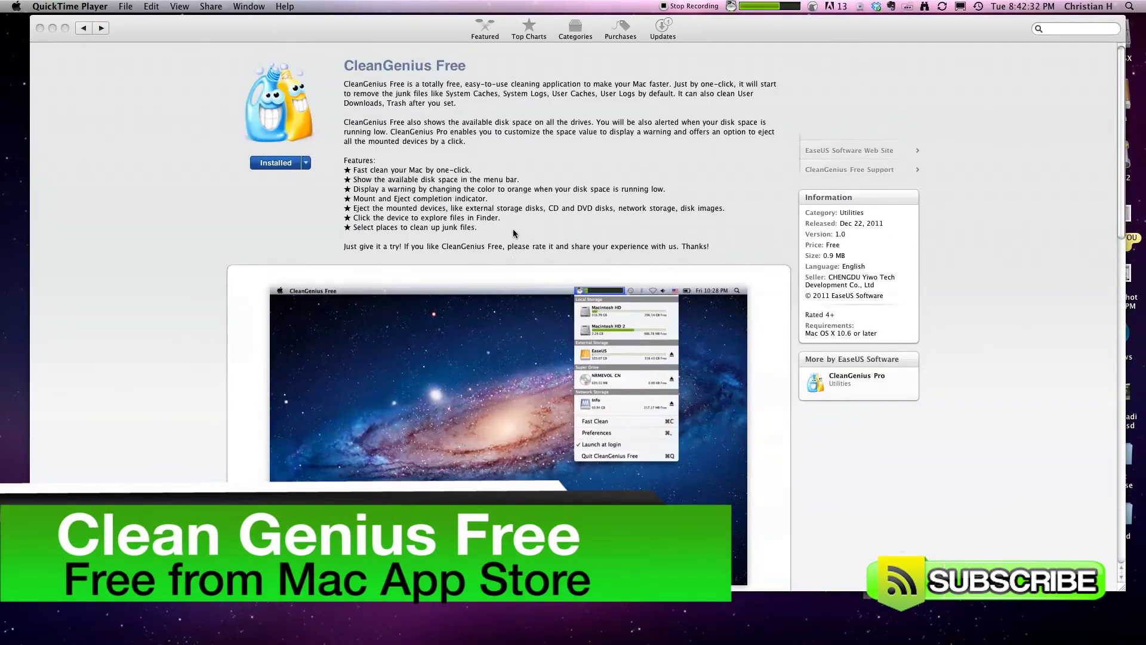
Reopen the CleanGenius drive list to confirm Mac OSX HD shows 67.33 GB free in green
left_click(768, 6)
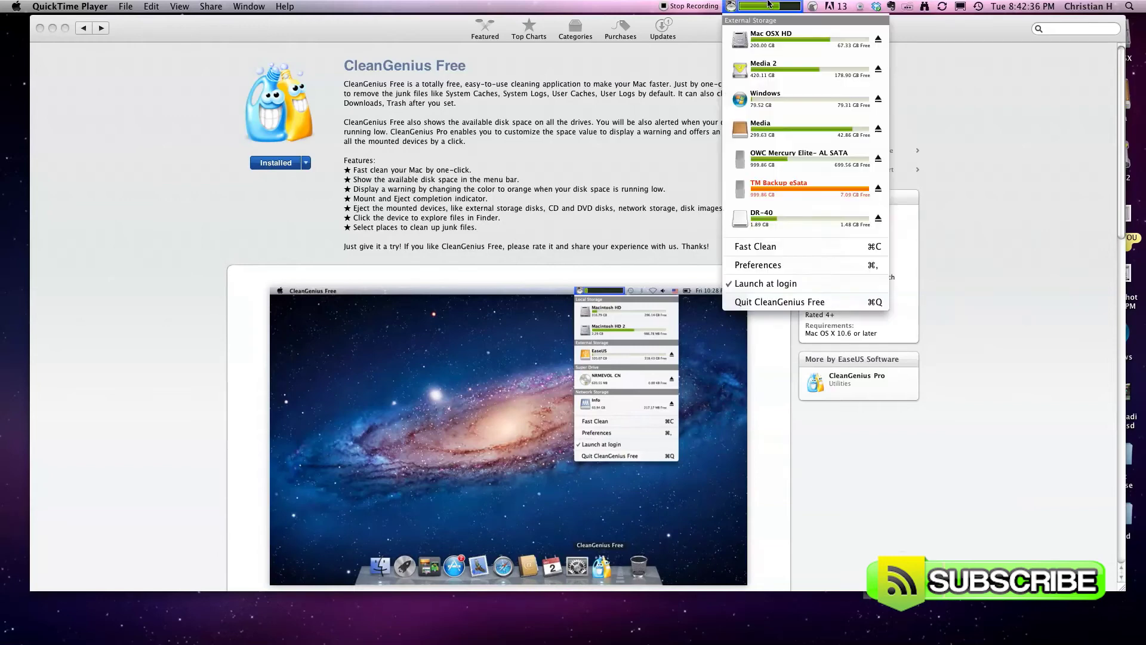